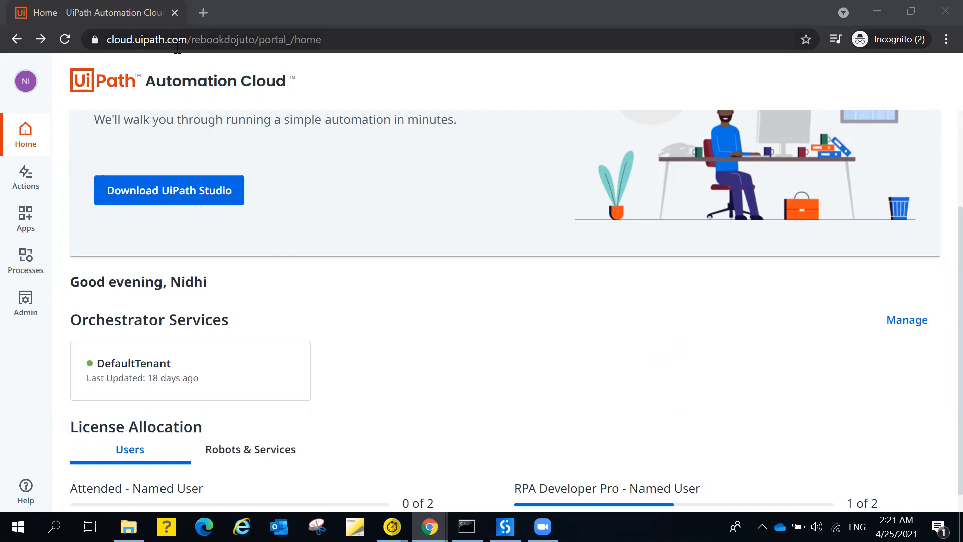
Step: Open the DefaultTenant Orchestrator service, and check the Orchestrator workspace connection of the MyFirstAutomation project in UiPath StudioX
{"action": "left_click", "coordinate": [178, 383]}
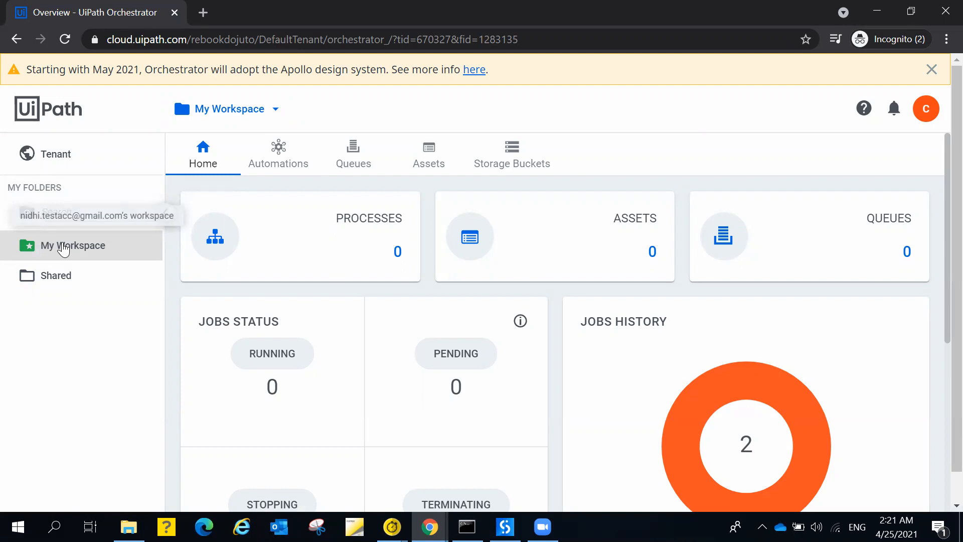
{"action": "left_click", "coordinate": [505, 527]}
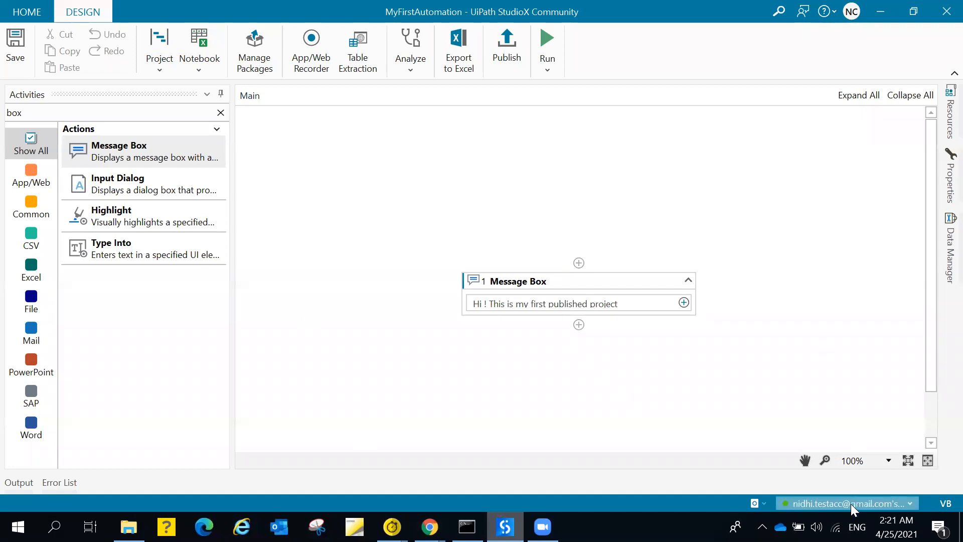
{"action": "mouse_move", "coordinate": [851, 504]}
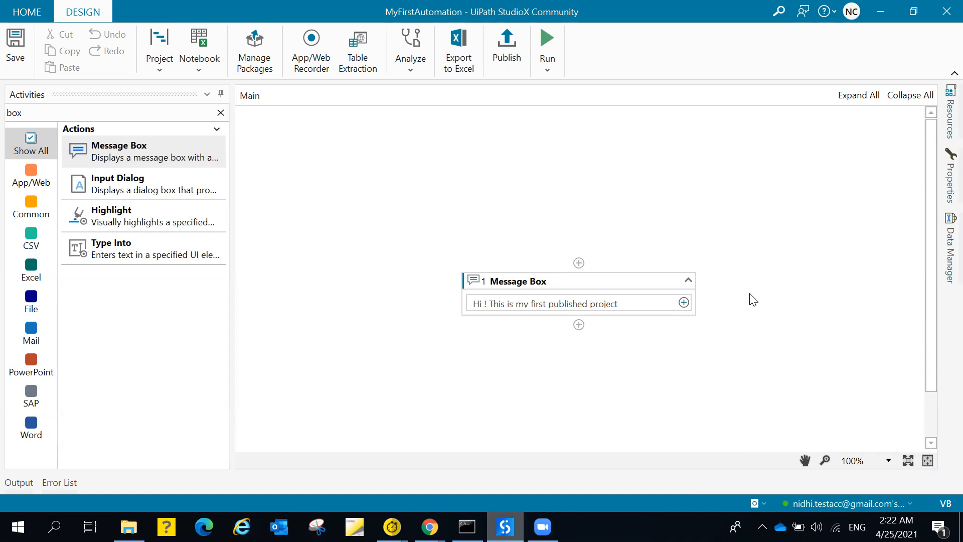
Step: Publish MyFirstAutomation as version 1.0.1 to the Orchestrator Personal Workspace Feed
{"action": "left_click", "coordinate": [506, 45]}
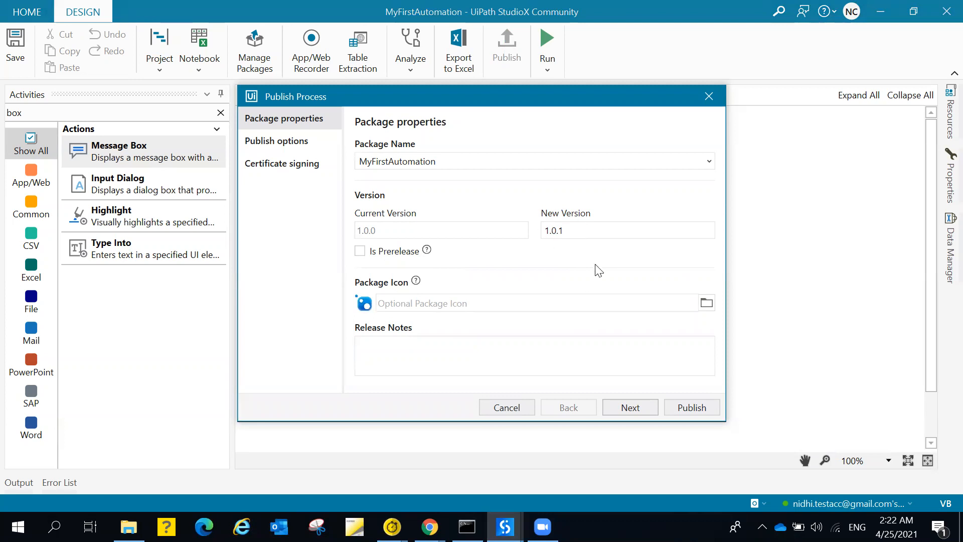
{"action": "left_click", "coordinate": [289, 147]}
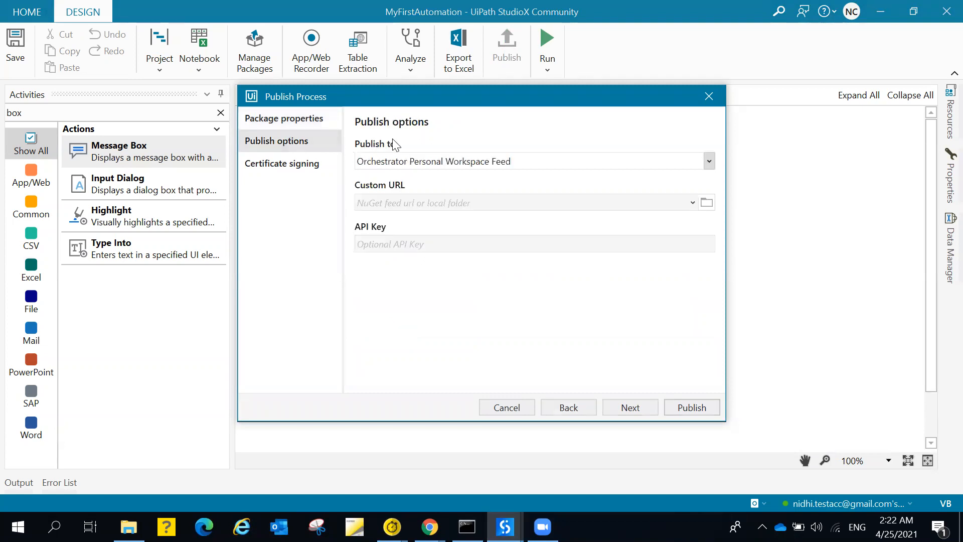
{"action": "left_click", "coordinate": [580, 162]}
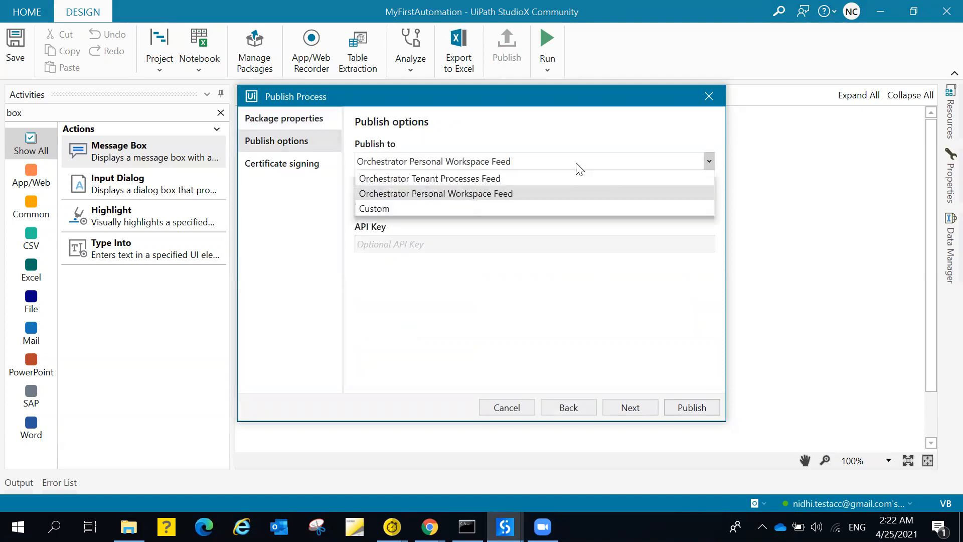
{"action": "left_click", "coordinate": [470, 196]}
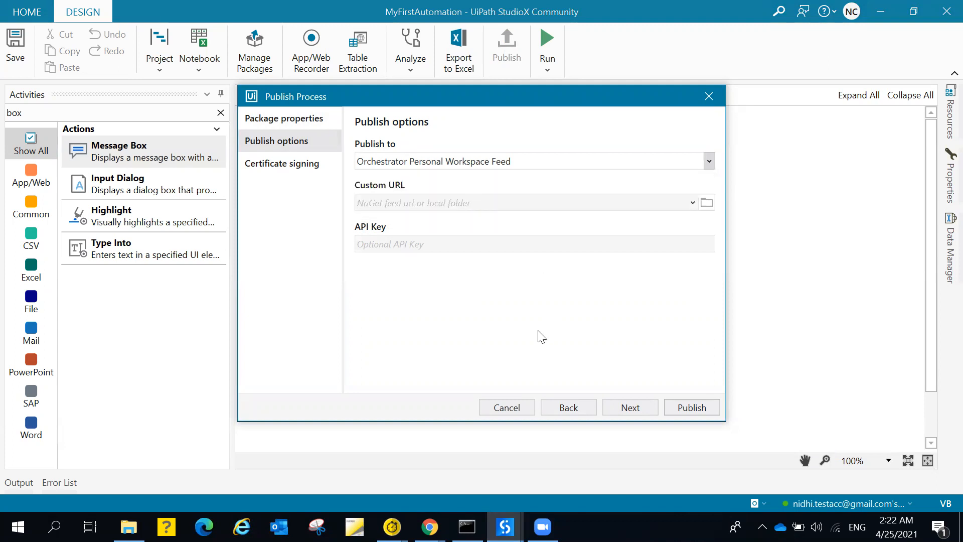
{"action": "left_click", "coordinate": [694, 414]}
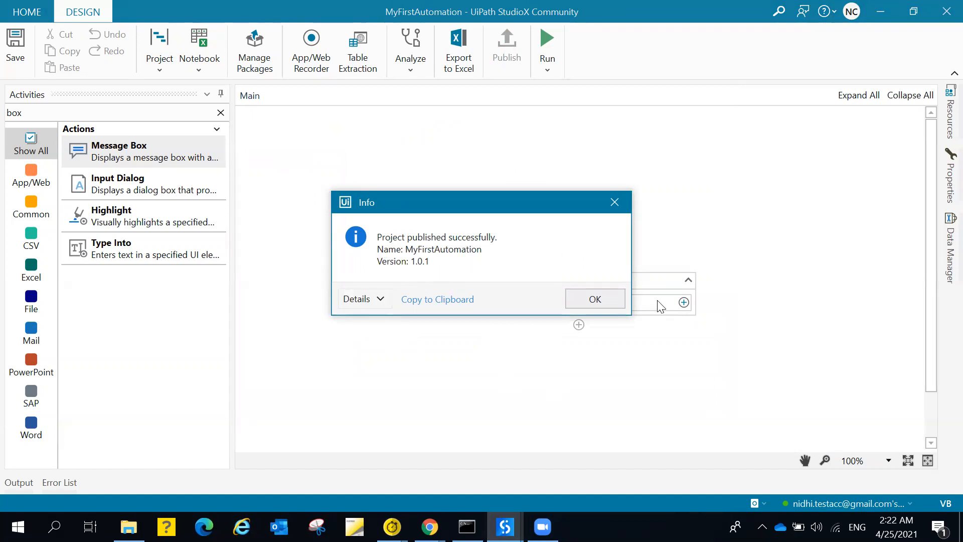
{"action": "left_click", "coordinate": [595, 299]}
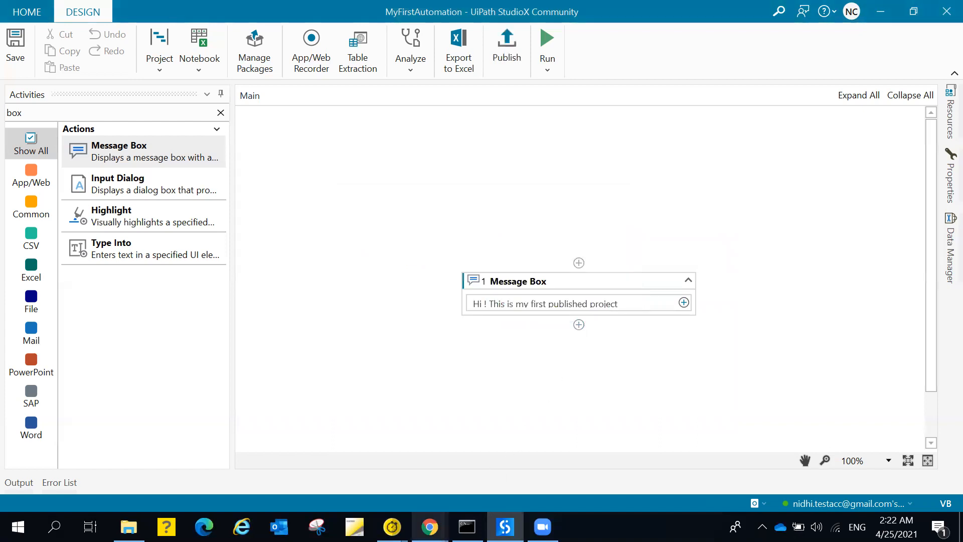
Step: Switch to Orchestrator in Chrome and check the automation processes listed in My Workspace
{"action": "mouse_move", "coordinate": [429, 526]}
{"action": "left_click", "coordinate": [464, 464]}
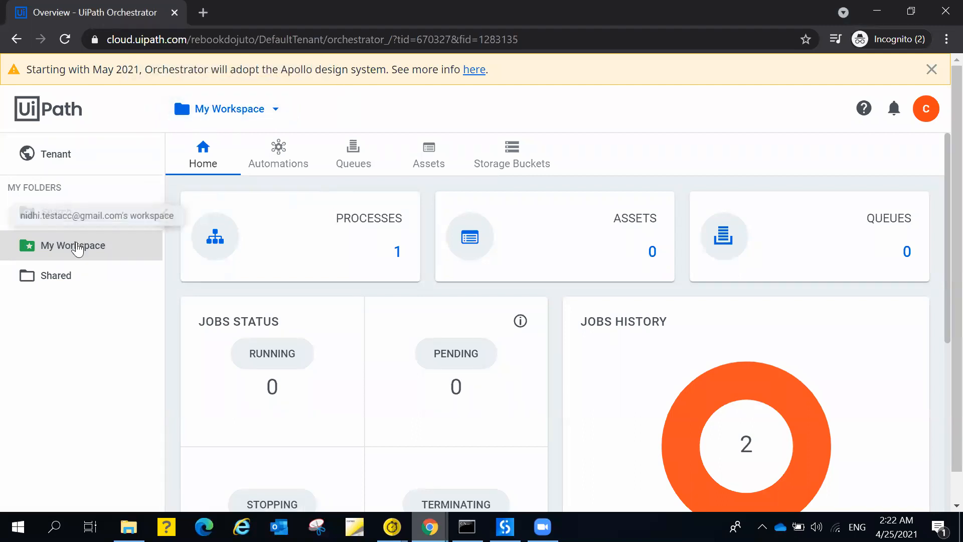
{"action": "left_click", "coordinate": [275, 165]}
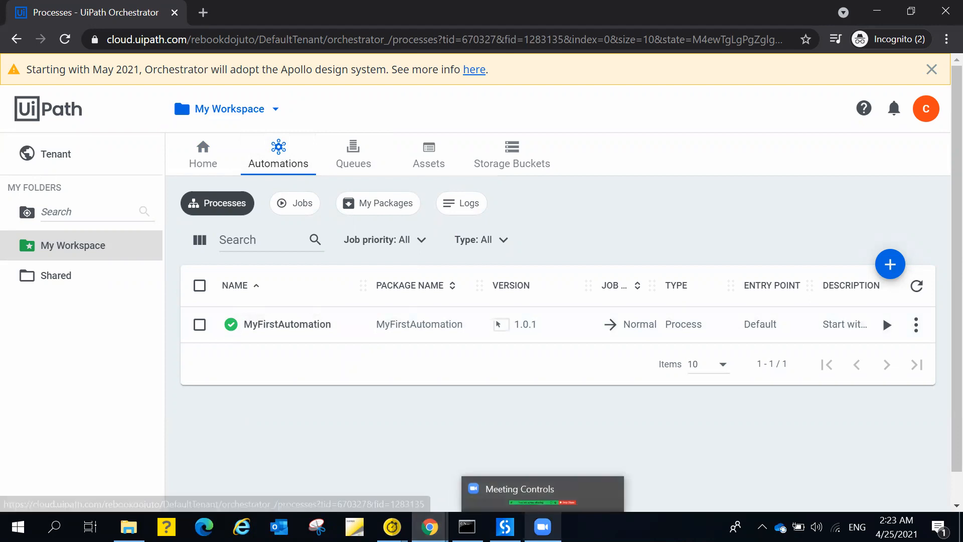
{"action": "mouse_move", "coordinate": [506, 527]}
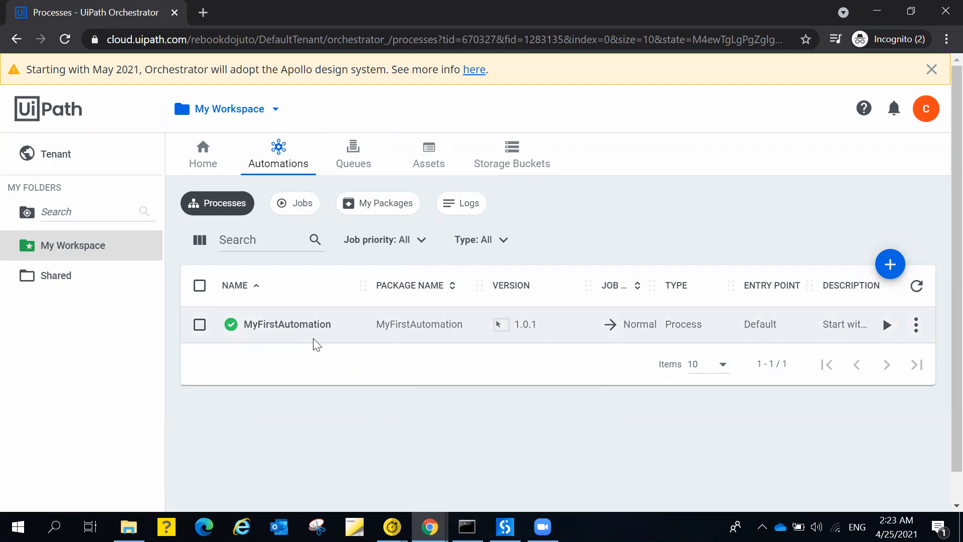
Step: Find the MyFirstAutomation package among the personal packages and view the Main.xaml workflow of its version 1.0.1
{"action": "left_click", "coordinate": [379, 207]}
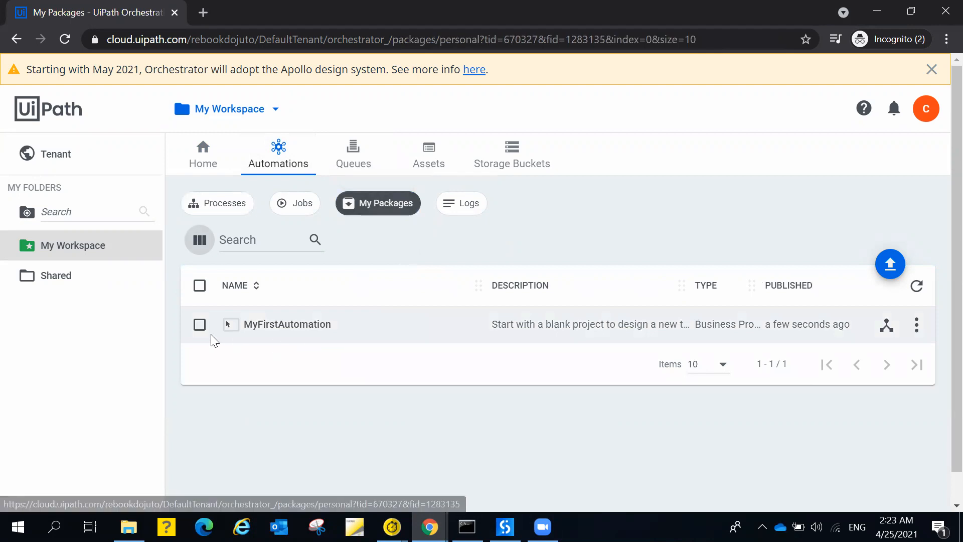
{"action": "left_click", "coordinate": [917, 331]}
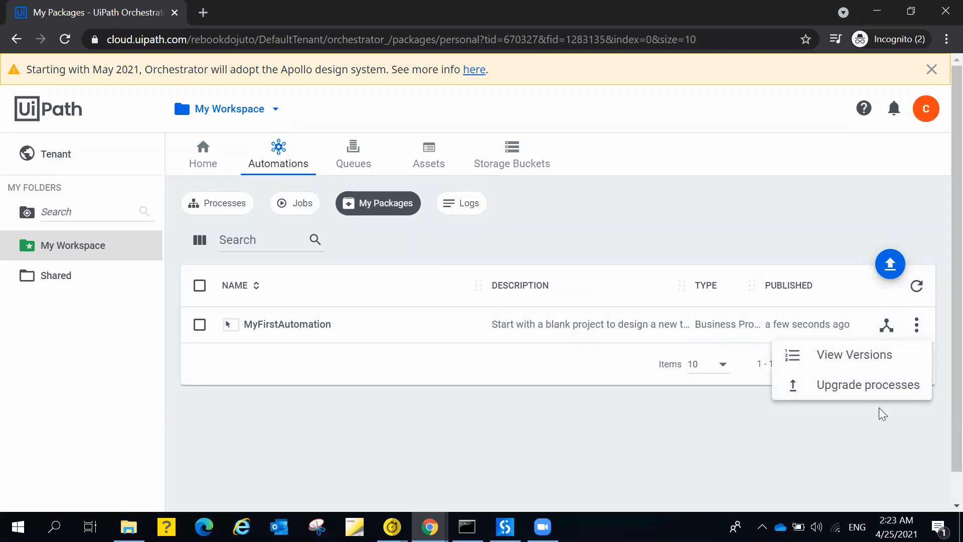
{"action": "left_click", "coordinate": [808, 448]}
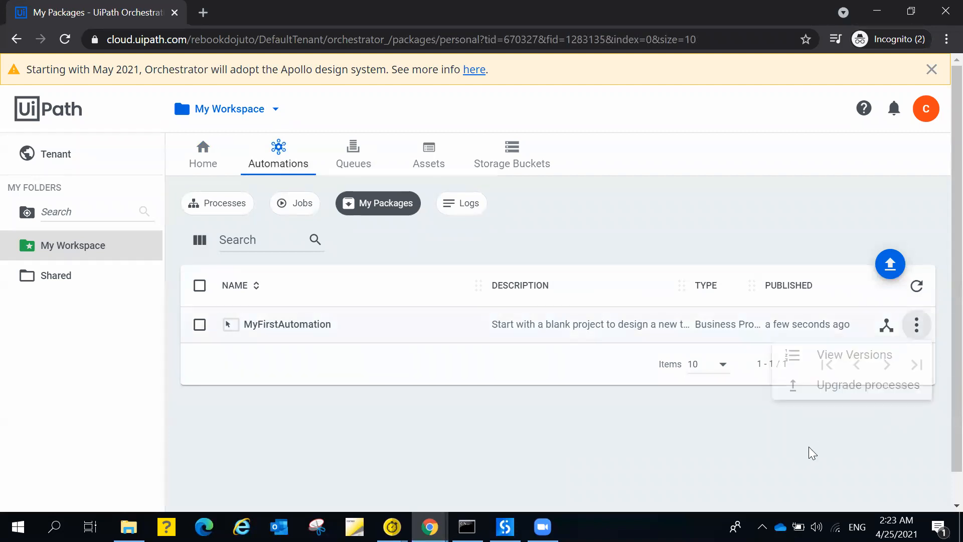
{"action": "left_click", "coordinate": [886, 326]}
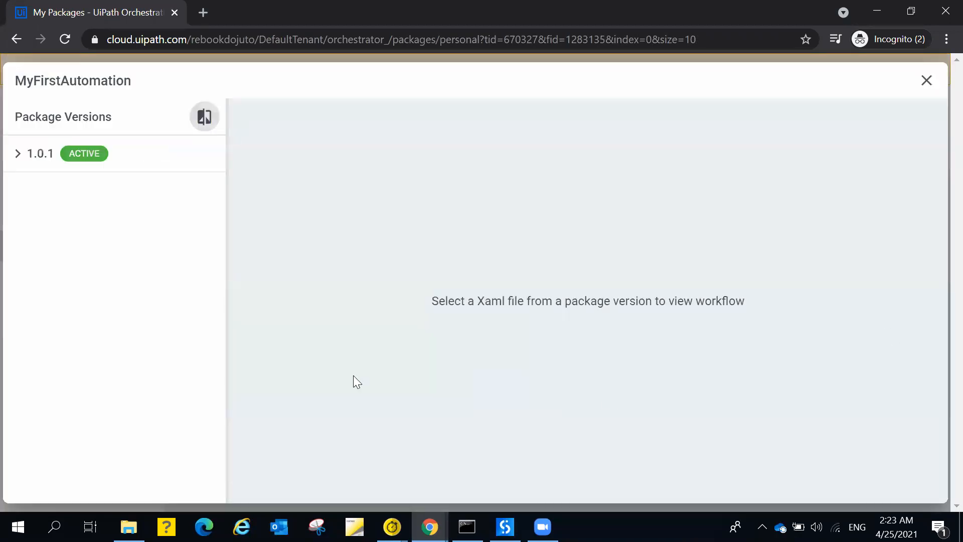
{"action": "left_click", "coordinate": [17, 156]}
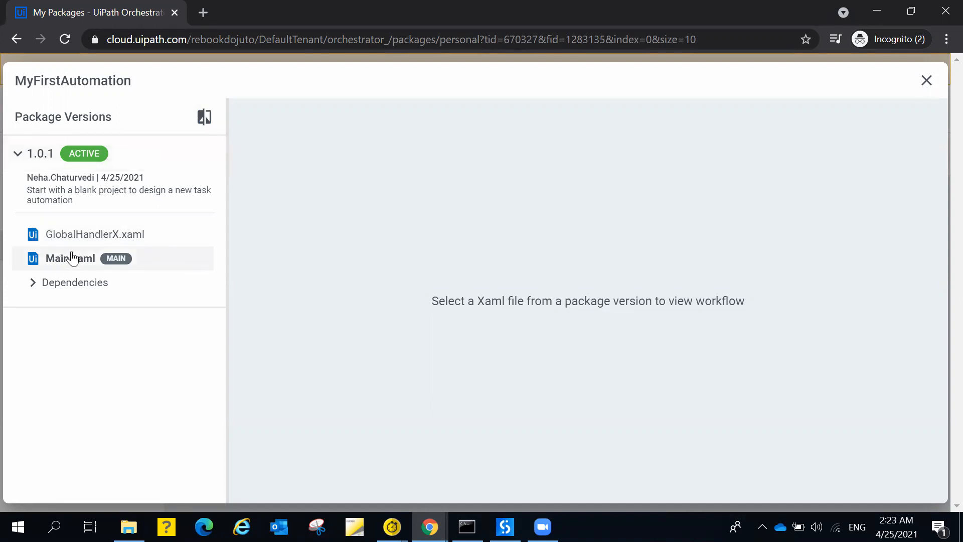
{"action": "left_click", "coordinate": [72, 257]}
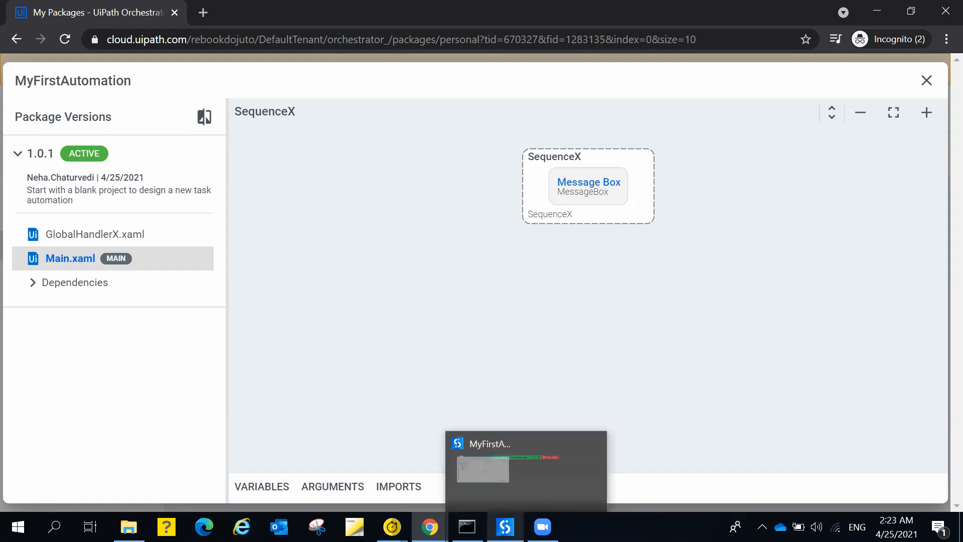
Step: Compare the published workflow with the project in UiPath StudioX, and return to the Orchestrator processes list
{"action": "left_click", "coordinate": [506, 526]}
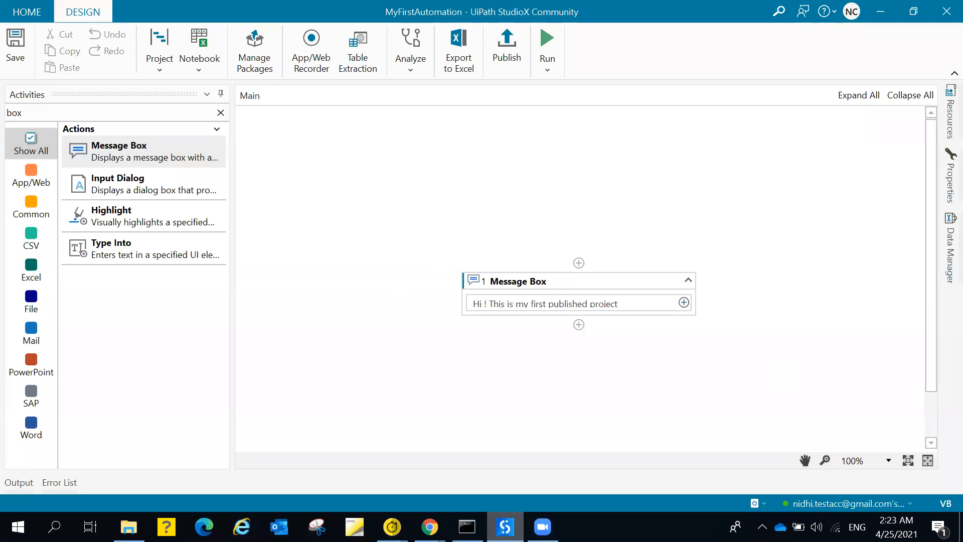
{"action": "left_click", "coordinate": [506, 526]}
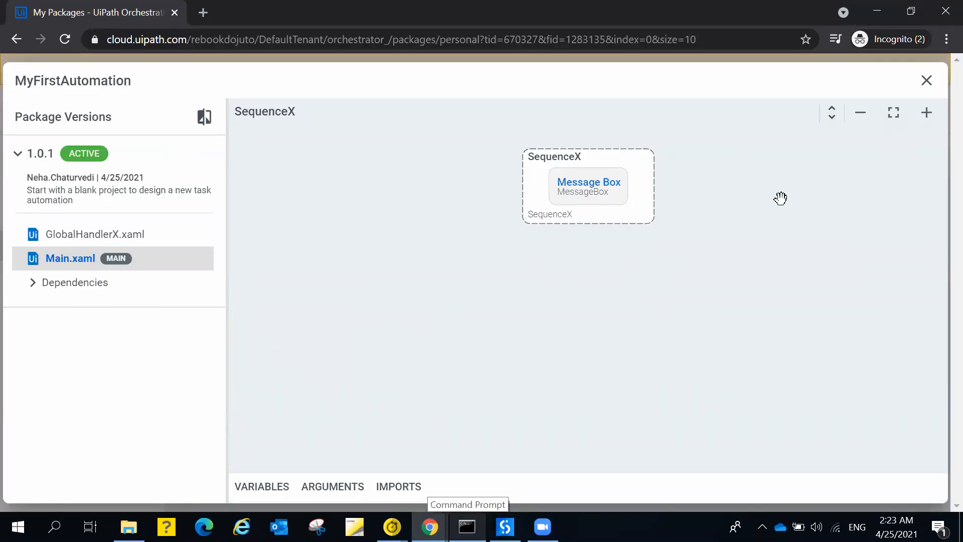
{"action": "left_click", "coordinate": [927, 81]}
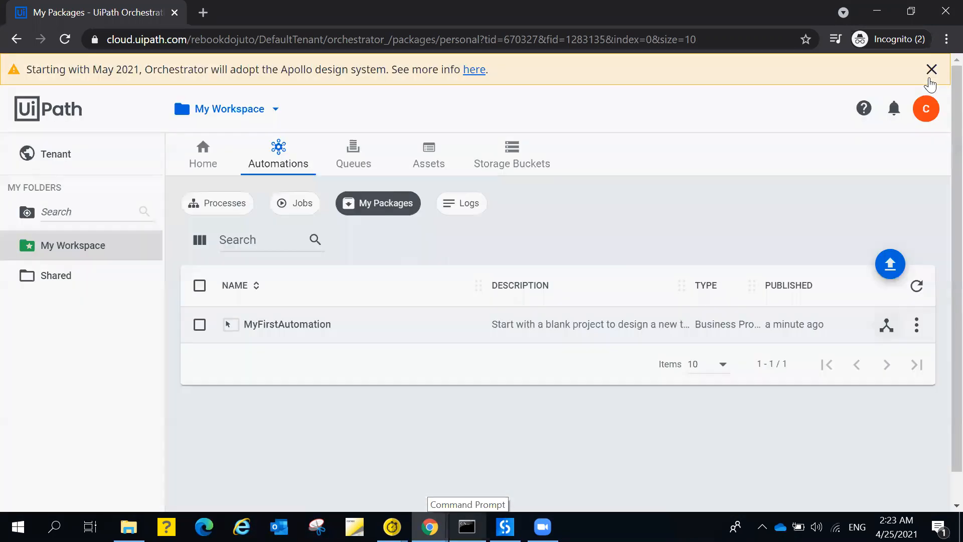
{"action": "left_click", "coordinate": [233, 212]}
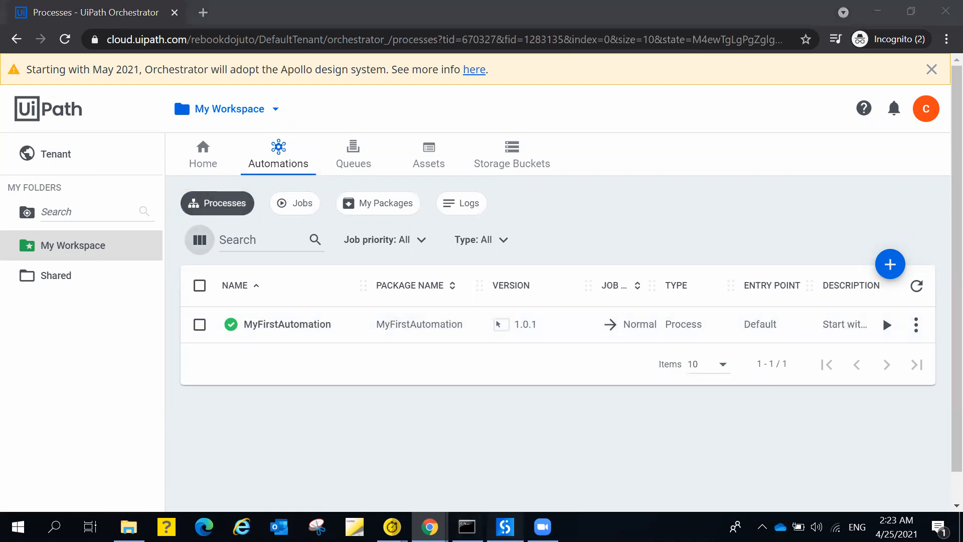
Step: In UiPath StudioX, add a second Message Box below the first one with the text "Another addition"
{"action": "left_click", "coordinate": [506, 526]}
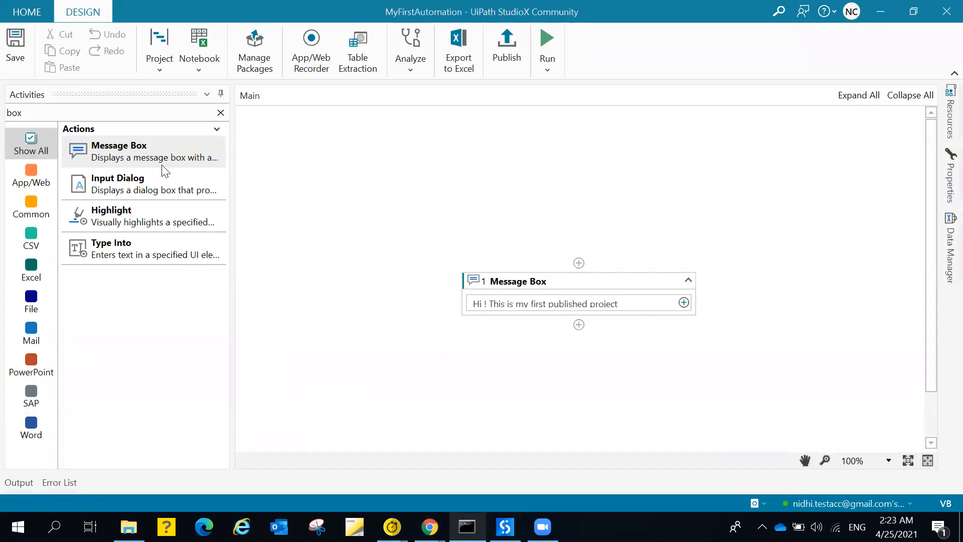
{"action": "left_click_drag", "start_coordinate": [191, 151], "coordinate": [582, 333]}
{"action": "left_click", "coordinate": [684, 340]}
{"action": "left_click", "coordinate": [728, 433]}
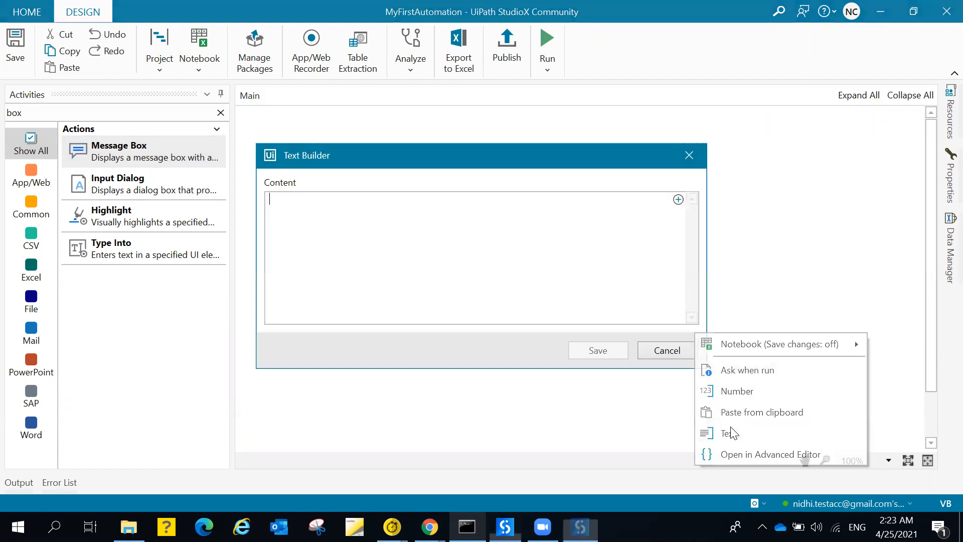
{"action": "type", "text": "A"}
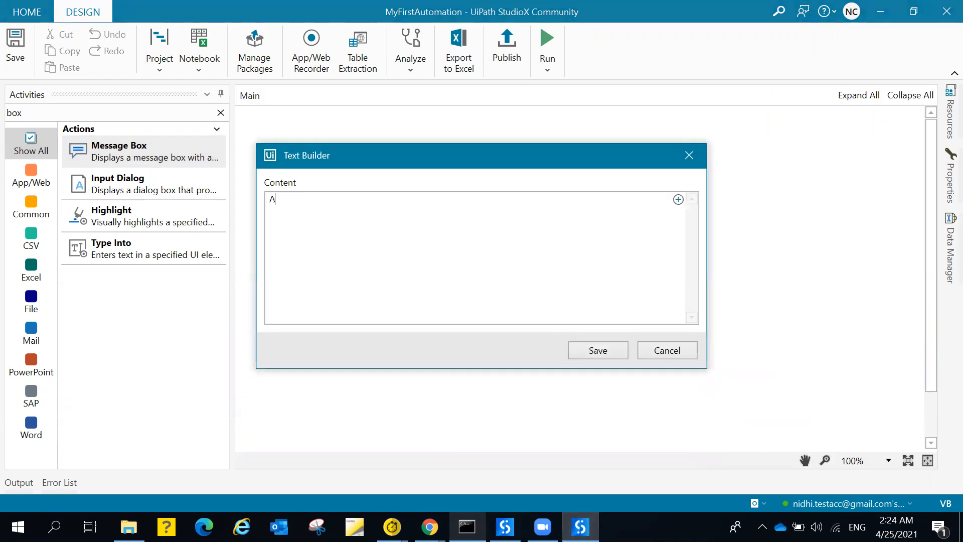
{"action": "type", "text": "nother addition"}
{"action": "left_click", "coordinate": [606, 350]}
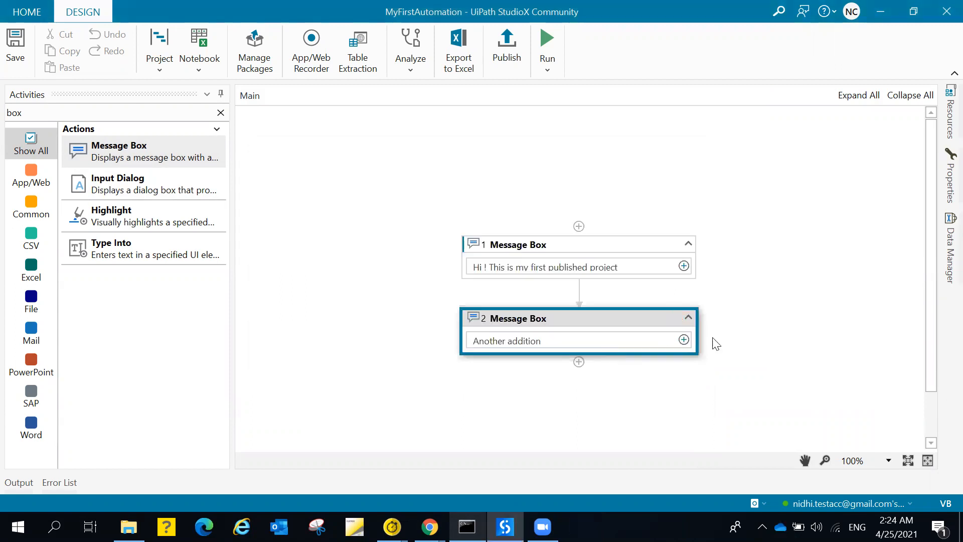
{"action": "left_click", "coordinate": [771, 368]}
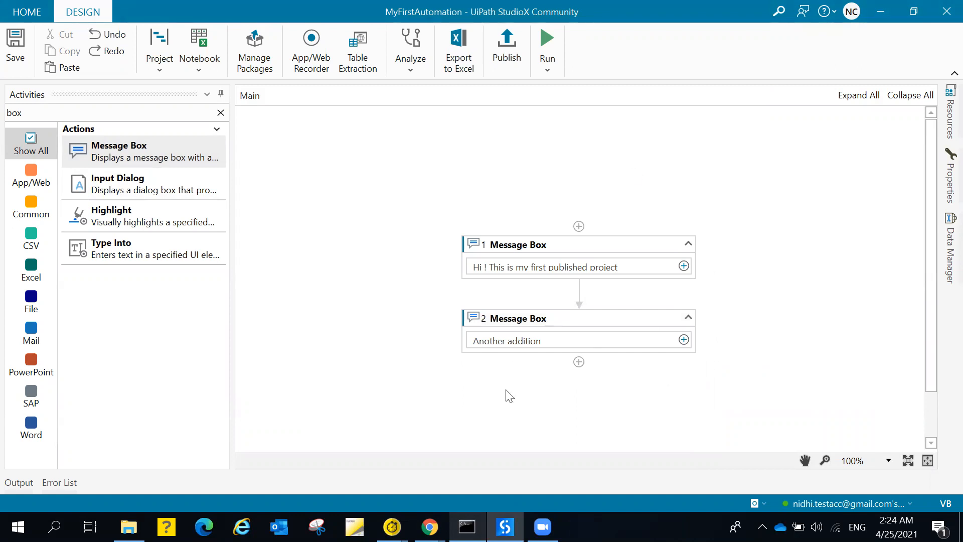
Step: In Orchestrator, recheck Main.xaml in MyFirstAutomation package version 1.0.1 and return to the processes list
{"action": "key", "text": "alt+Tab"}
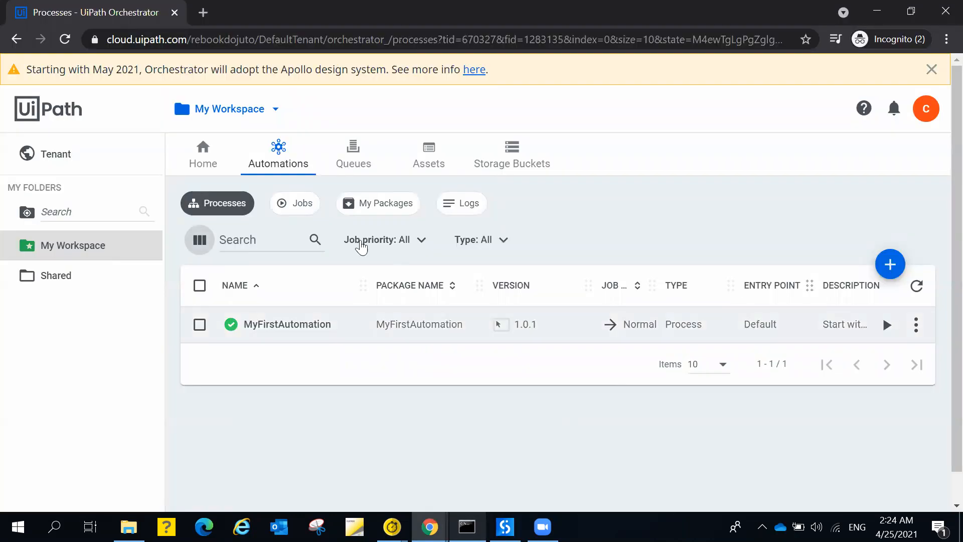
{"action": "left_click", "coordinate": [391, 207]}
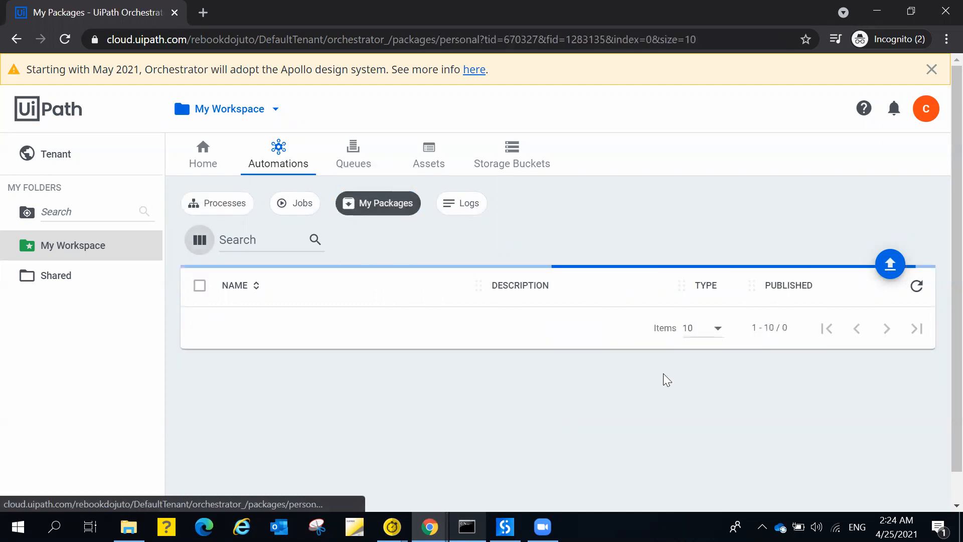
{"action": "left_click", "coordinate": [887, 325]}
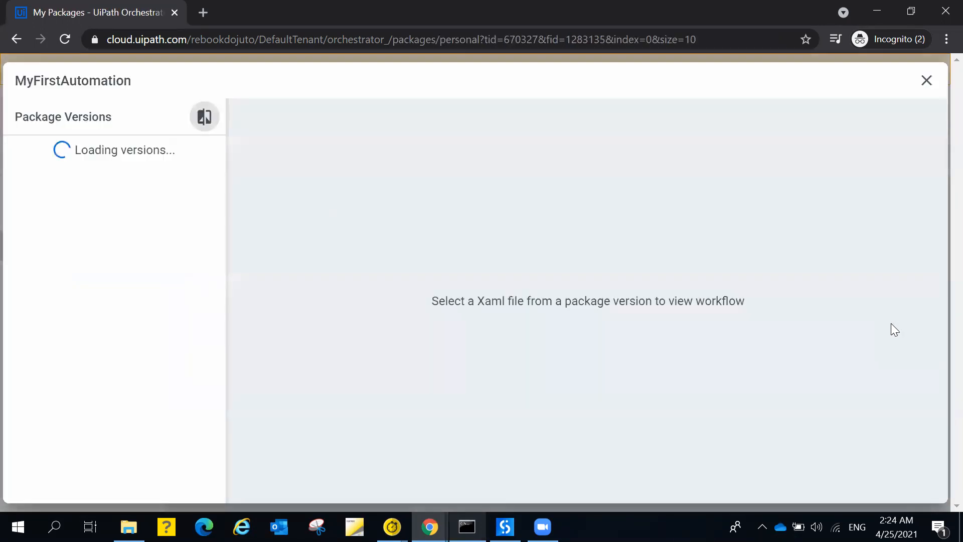
{"action": "left_click", "coordinate": [14, 156]}
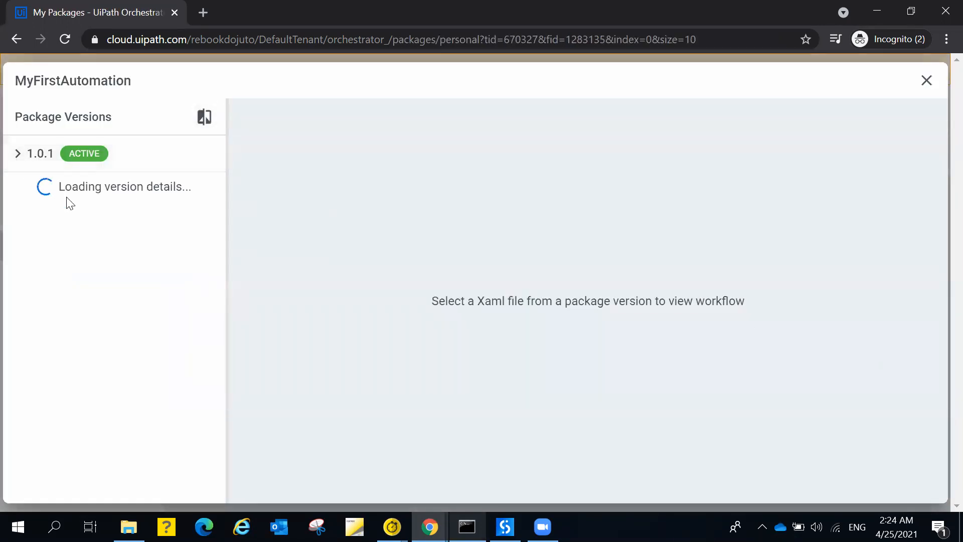
{"action": "left_click", "coordinate": [68, 262]}
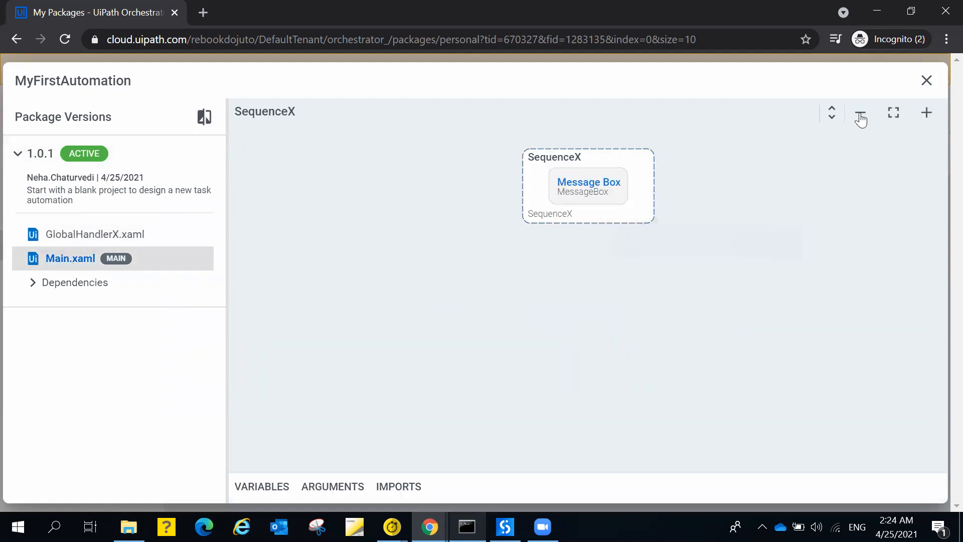
{"action": "left_click", "coordinate": [926, 81]}
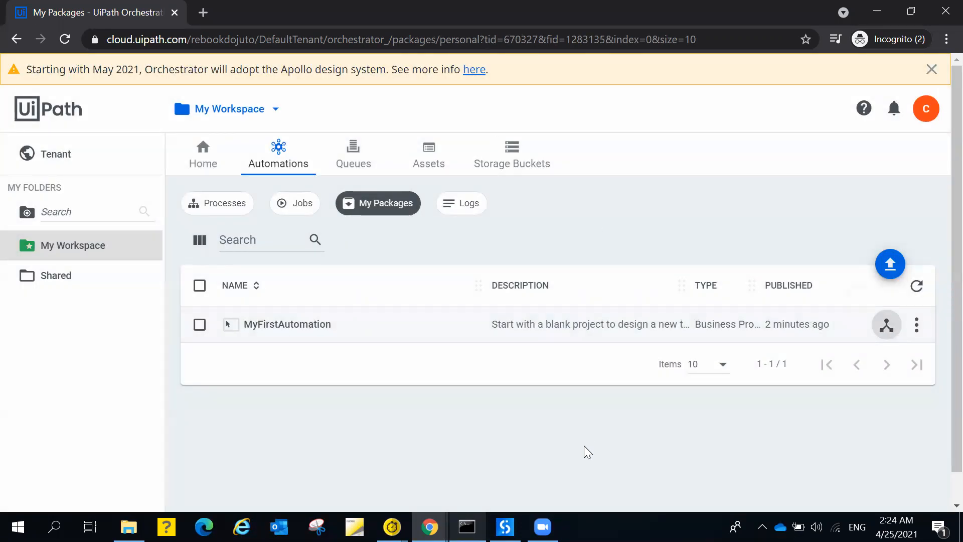
{"action": "left_click", "coordinate": [212, 217]}
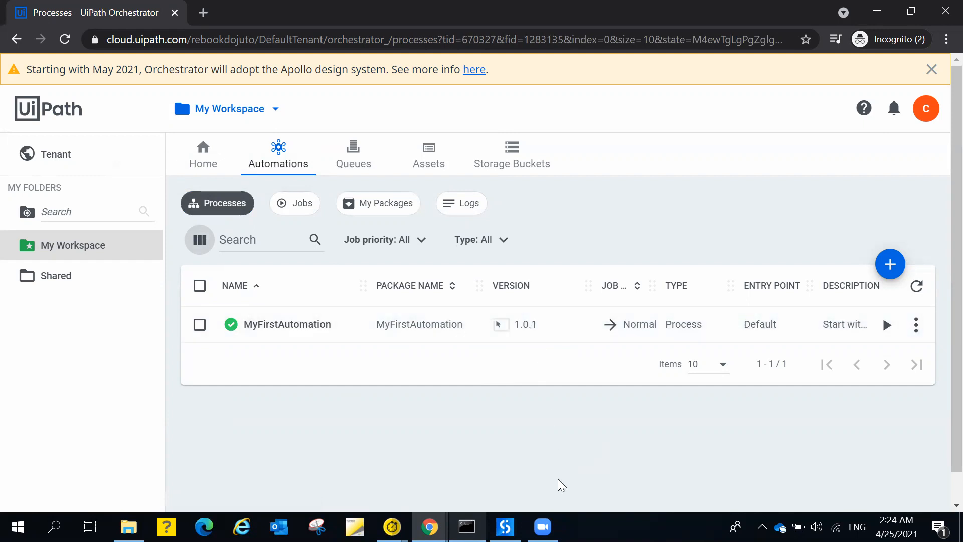
Step: Switch to UiPath StudioX and publish MyFirstAutomation as version 1.0.2 to the Orchestrator Personal Workspace Feed
{"action": "left_click", "coordinate": [505, 526]}
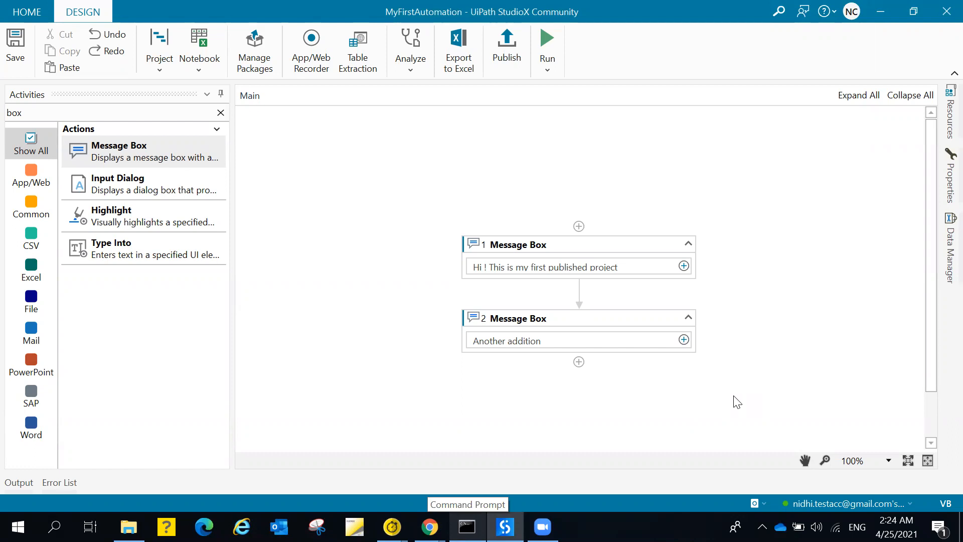
{"action": "key", "text": "alt+Tab"}
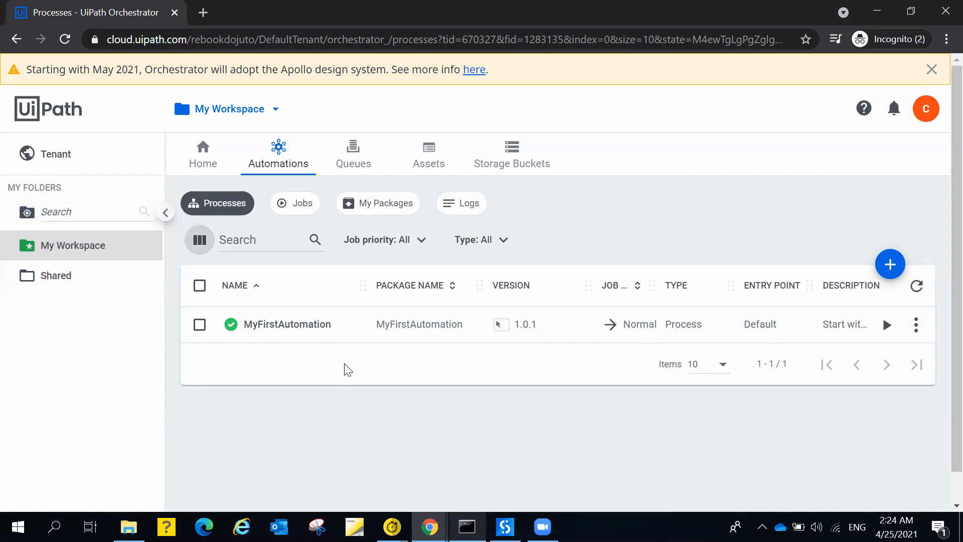
{"action": "key", "text": "alt+Tab"}
{"action": "left_click", "coordinate": [508, 57]}
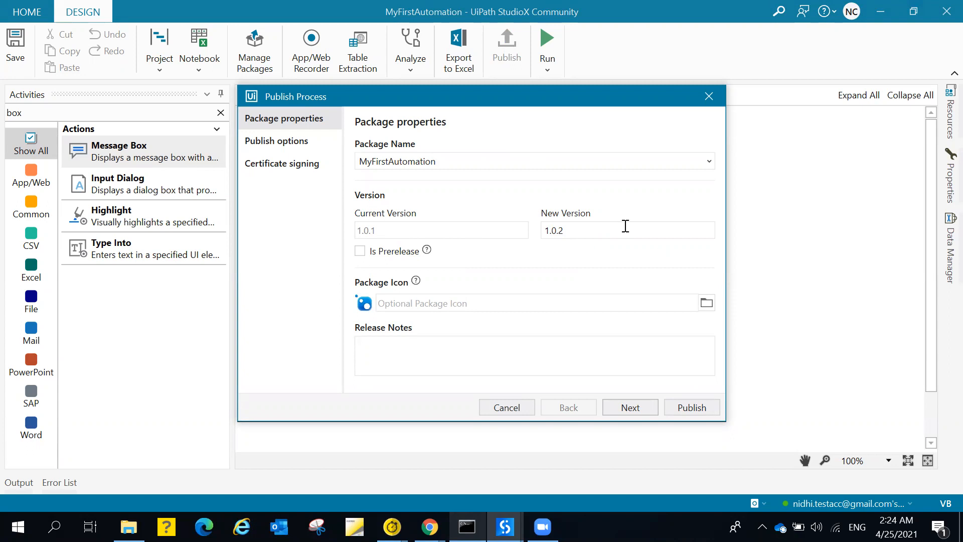
{"action": "left_click", "coordinate": [294, 145]}
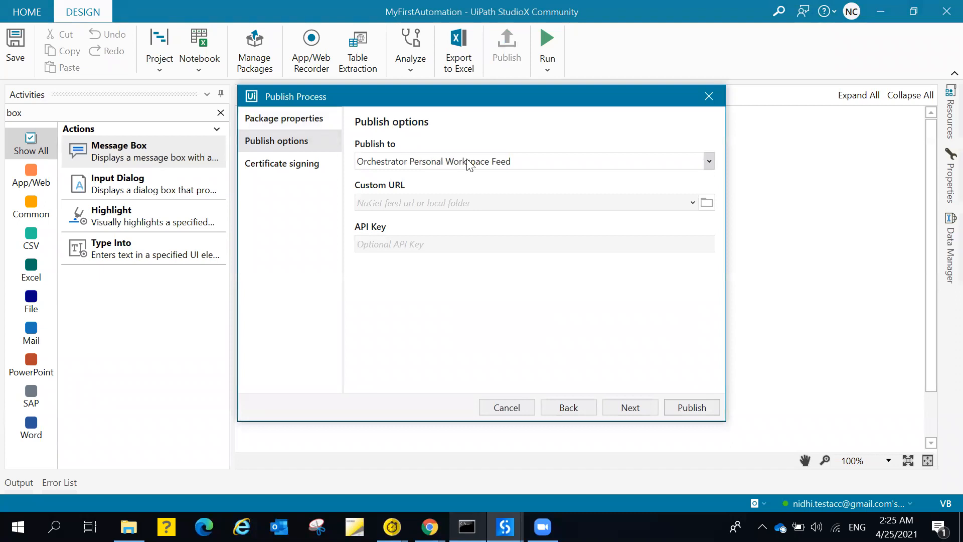
{"action": "left_click", "coordinate": [690, 411]}
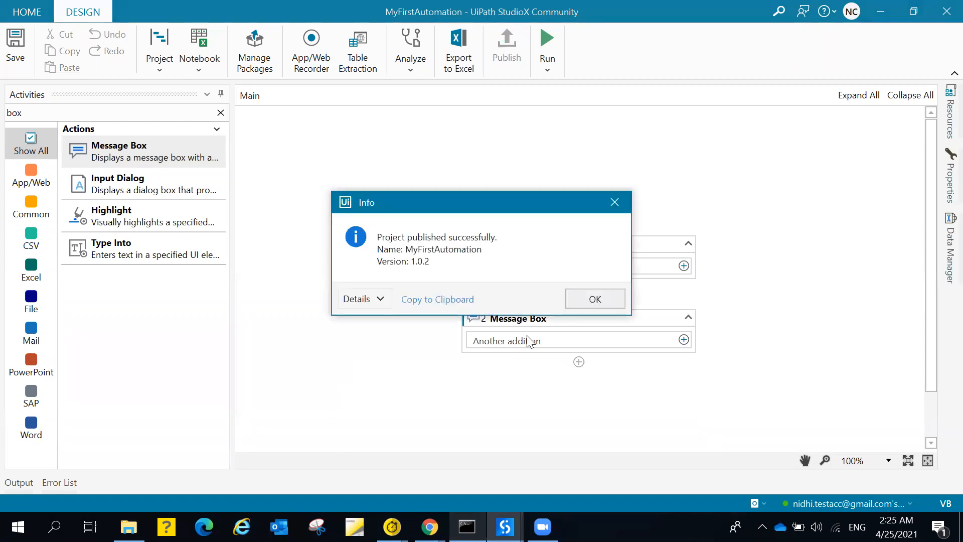
{"action": "left_click", "coordinate": [596, 300]}
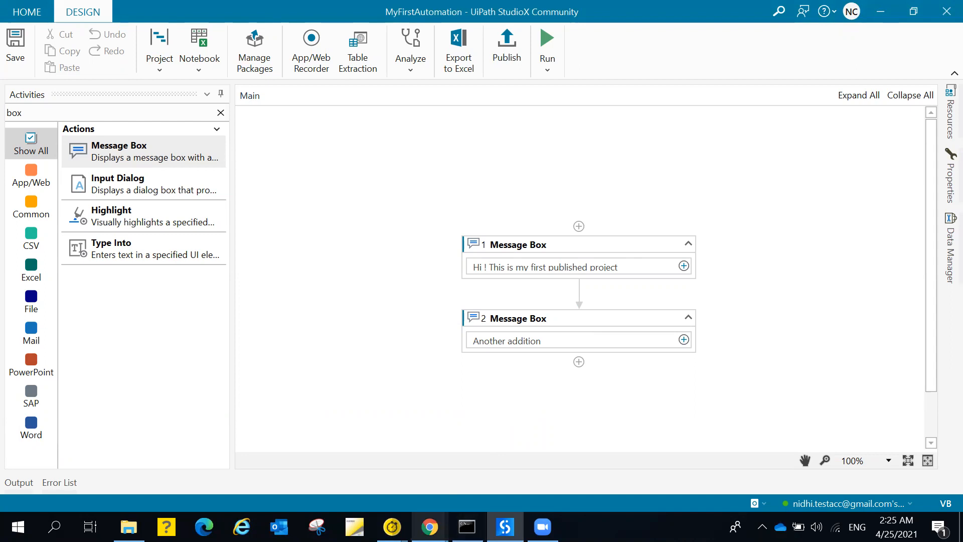
Step: In Orchestrator, find MyFirstAutomation among the personal packages and view the Main.xaml workflow of its version 1.0.2
{"action": "mouse_move", "coordinate": [429, 526]}
{"action": "left_click", "coordinate": [481, 456]}
{"action": "left_click_drag", "start_coordinate": [381, 439], "coordinate": [429, 493]}
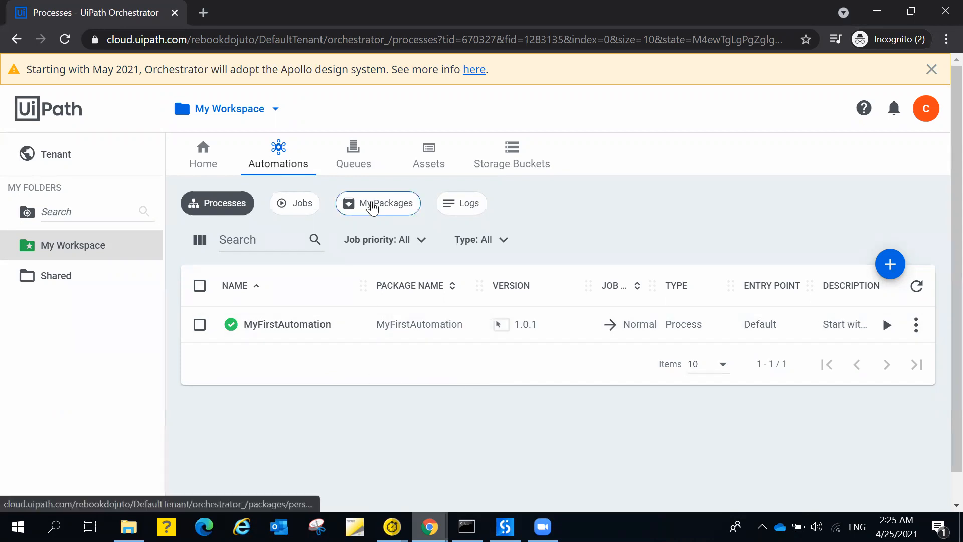
{"action": "left_click", "coordinate": [371, 203]}
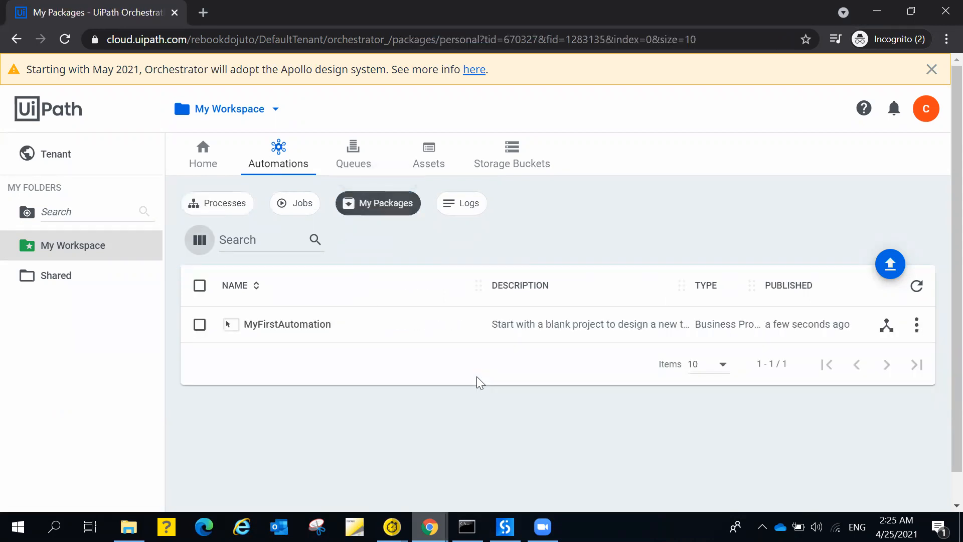
{"action": "left_click", "coordinate": [884, 326]}
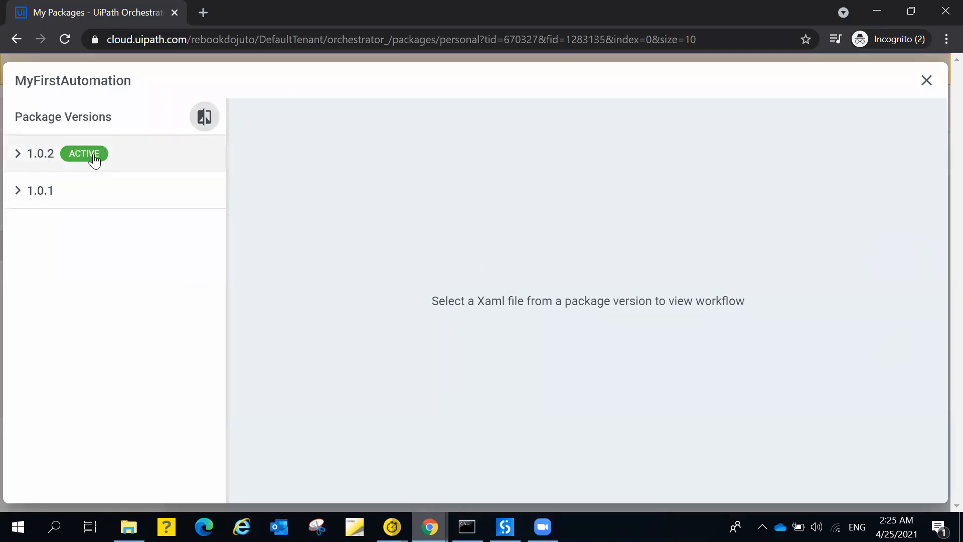
{"action": "left_click", "coordinate": [19, 192]}
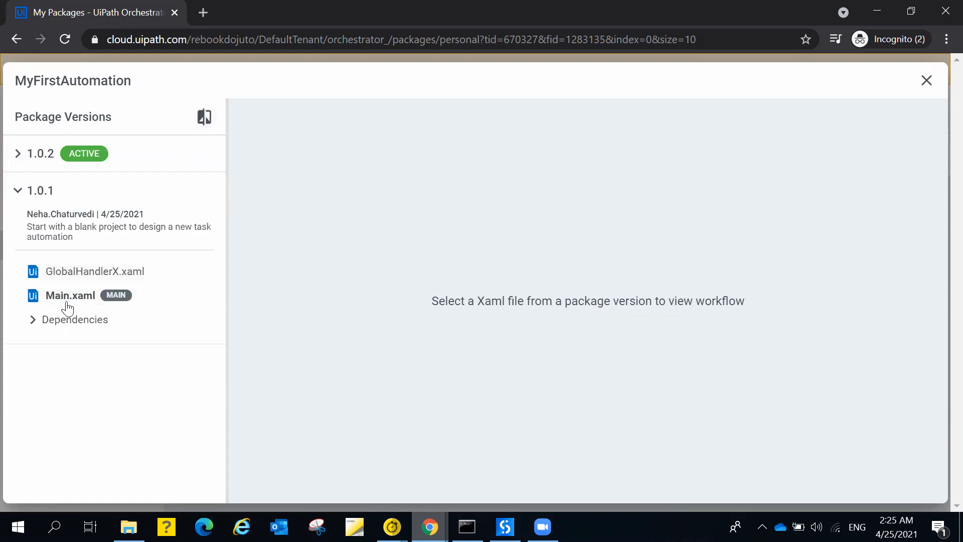
{"action": "left_click", "coordinate": [18, 159]}
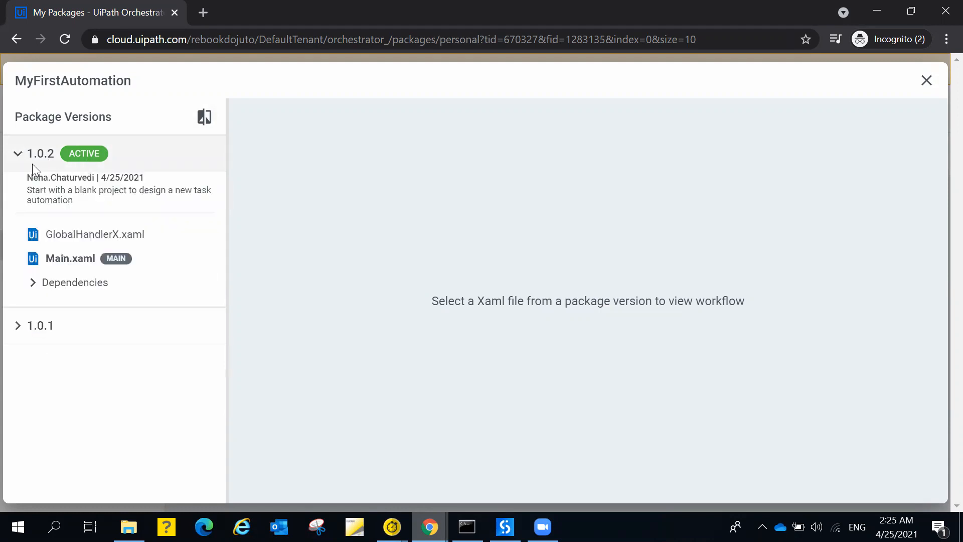
{"action": "left_click", "coordinate": [62, 269]}
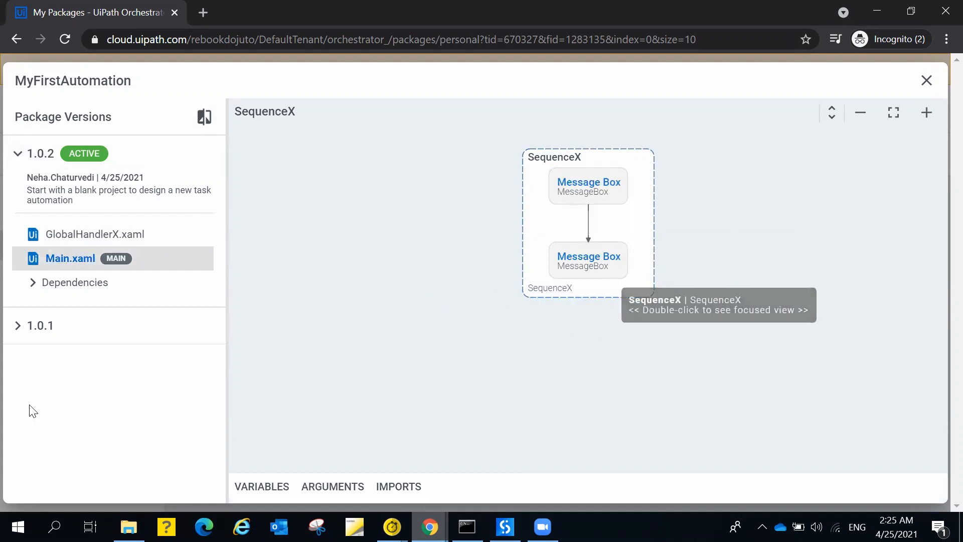
Step: View the Main.xaml workflow of version 1.0.1 for comparison, and return to the personal packages list
{"action": "left_click", "coordinate": [19, 330]}
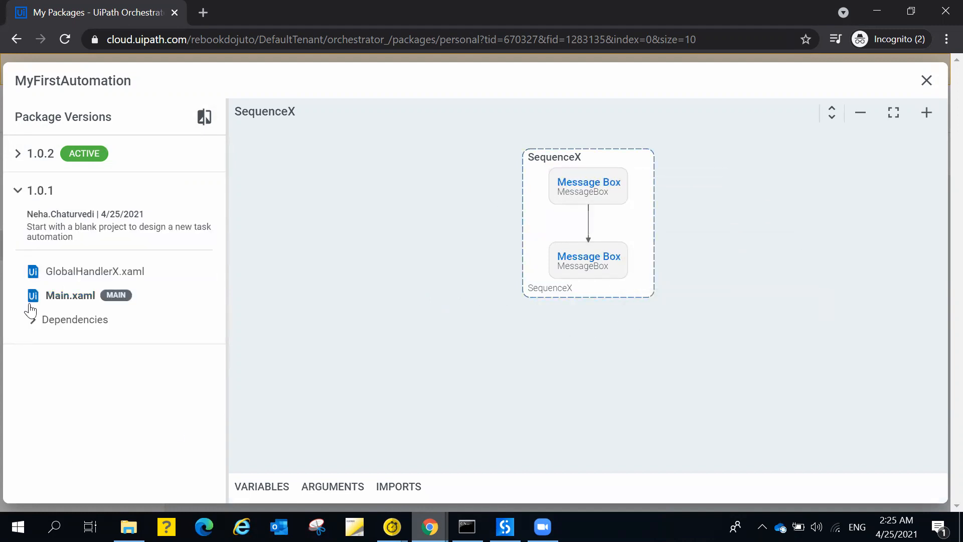
{"action": "left_click", "coordinate": [47, 305]}
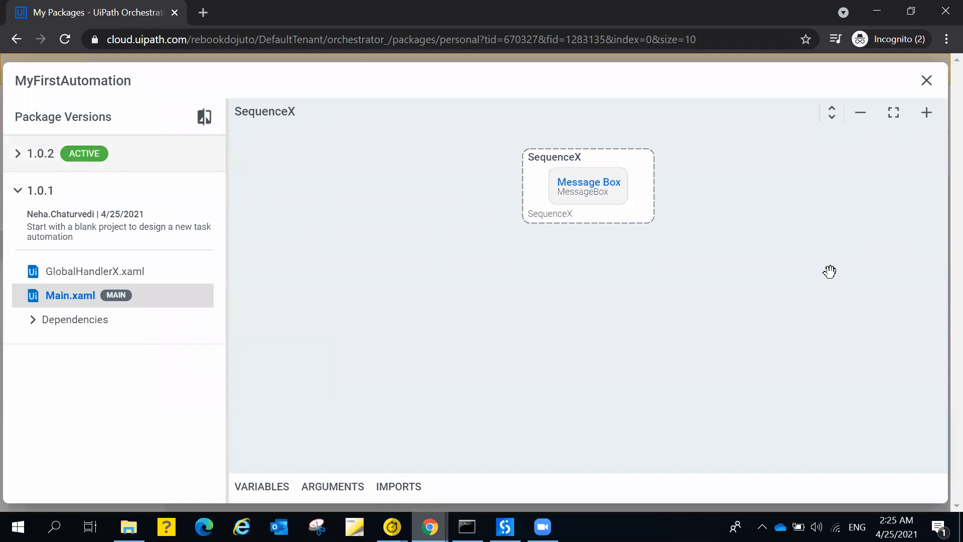
{"action": "left_click", "coordinate": [927, 80]}
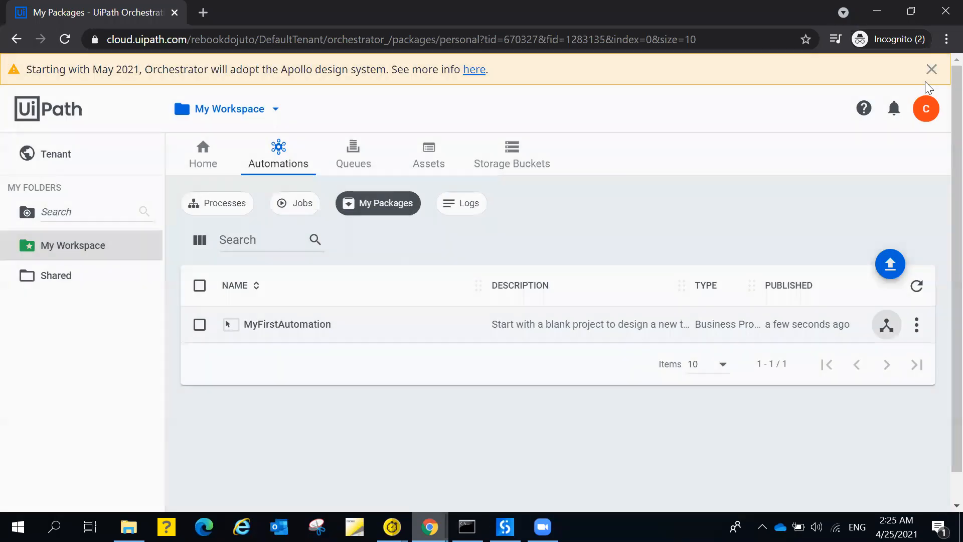
Step: Review the published versions and their status for the MyFirstAutomation package, and return to the packages list
{"action": "left_click", "coordinate": [917, 325]}
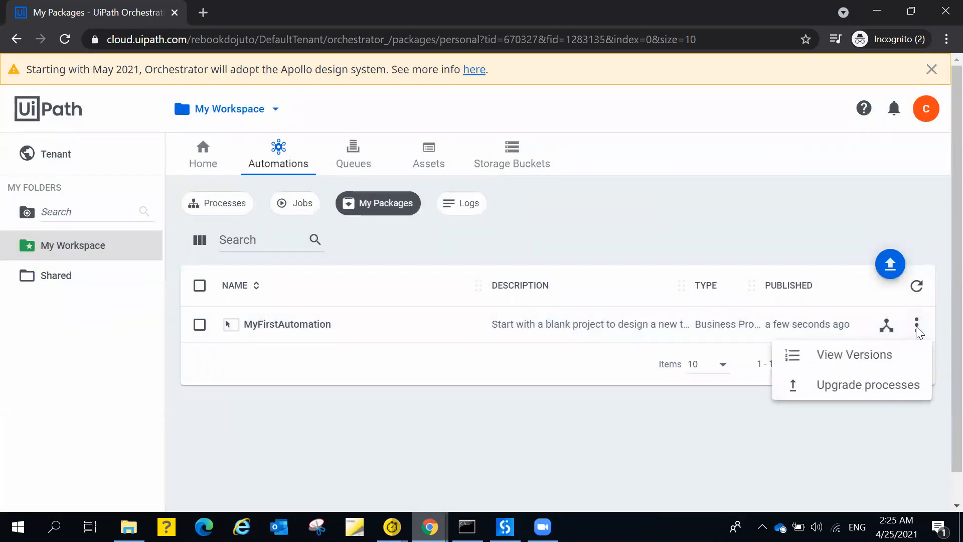
{"action": "left_click", "coordinate": [847, 354]}
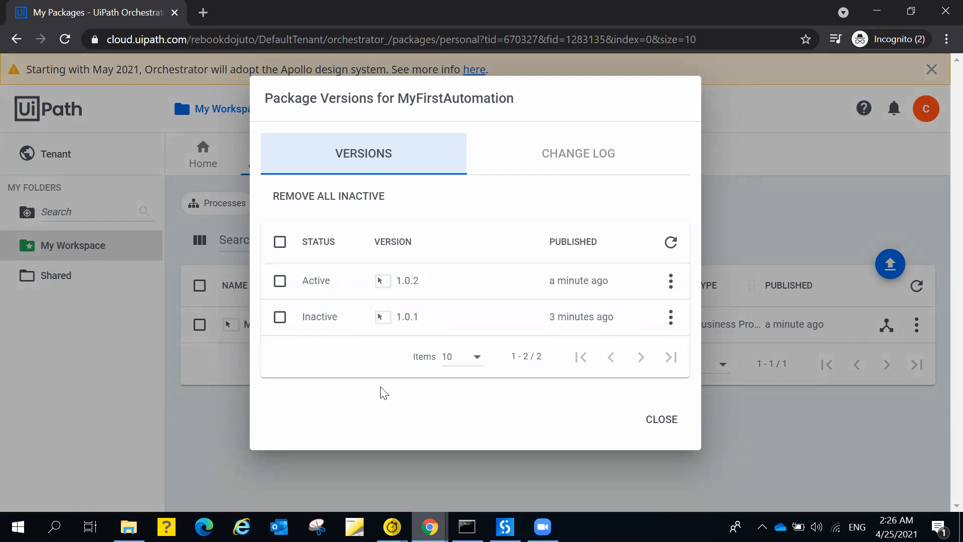
{"action": "left_click", "coordinate": [661, 427]}
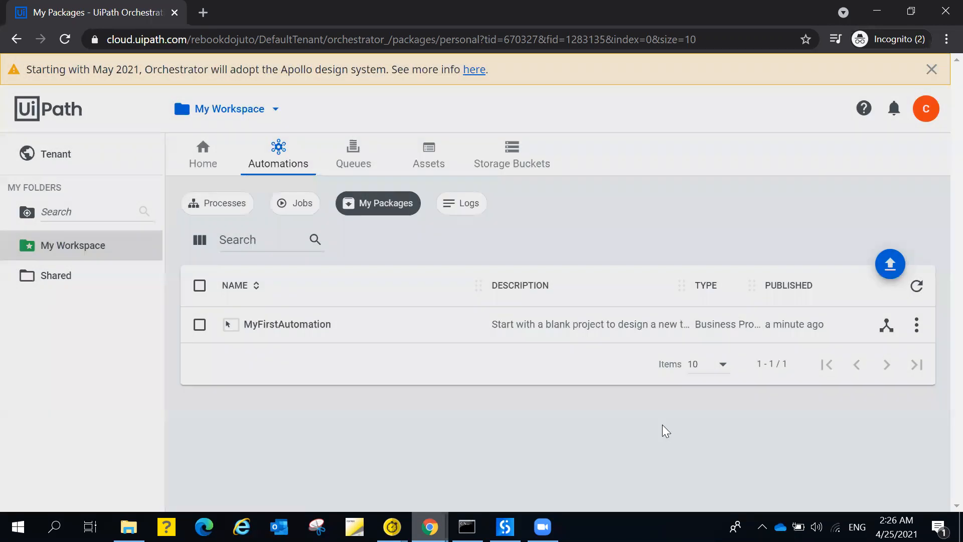